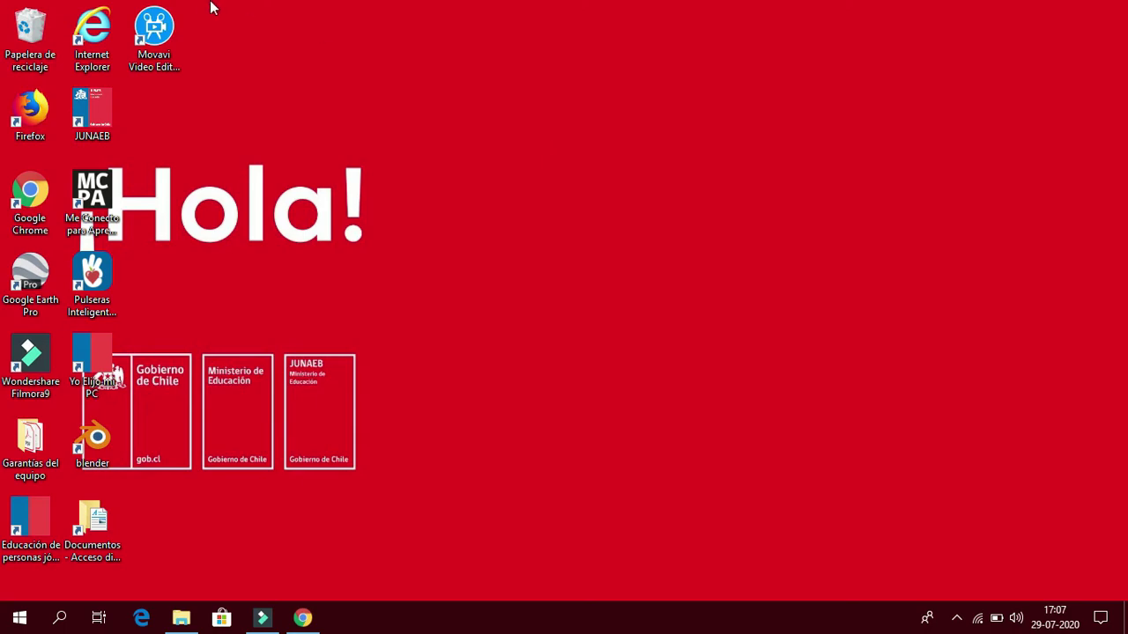
Open Movavi Video Editor Plus and import clips 20200703_185203, 185301, 185444, 190137, 191907 and 20200704_021937 from the Videos folder
double_click(175, 32)
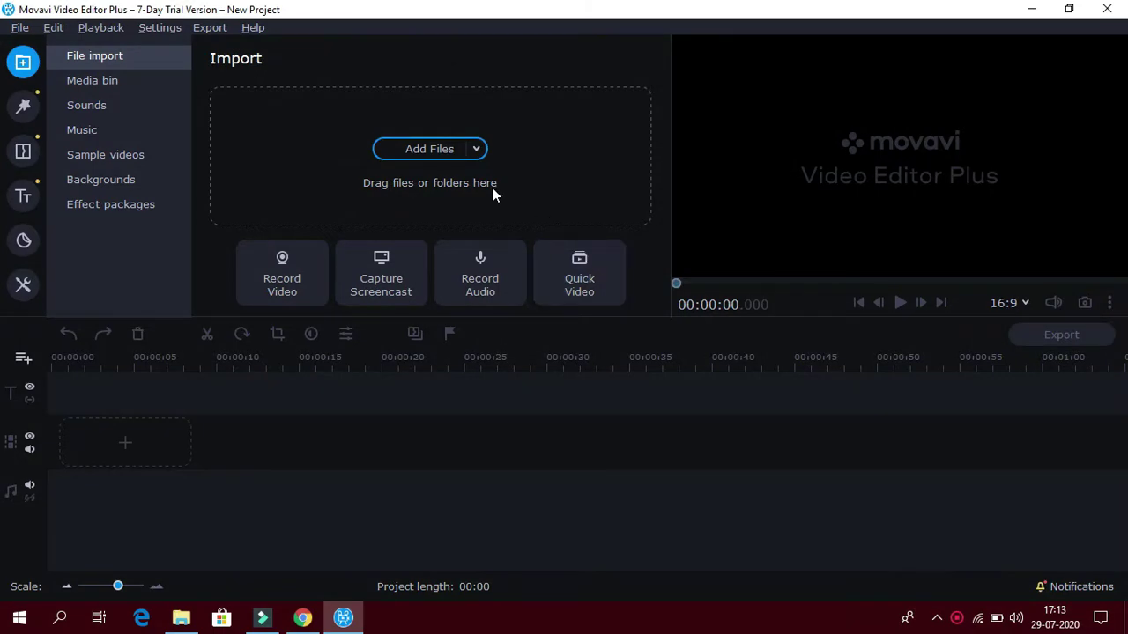
left_click(423, 156)
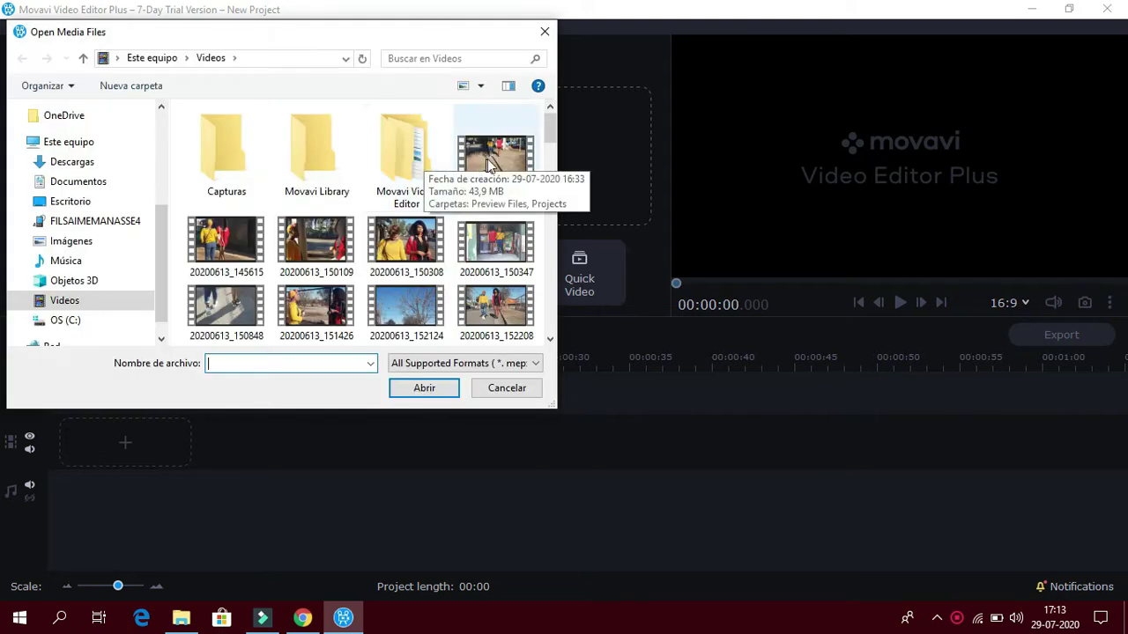
left_click_drag(548, 146, 504, 333)
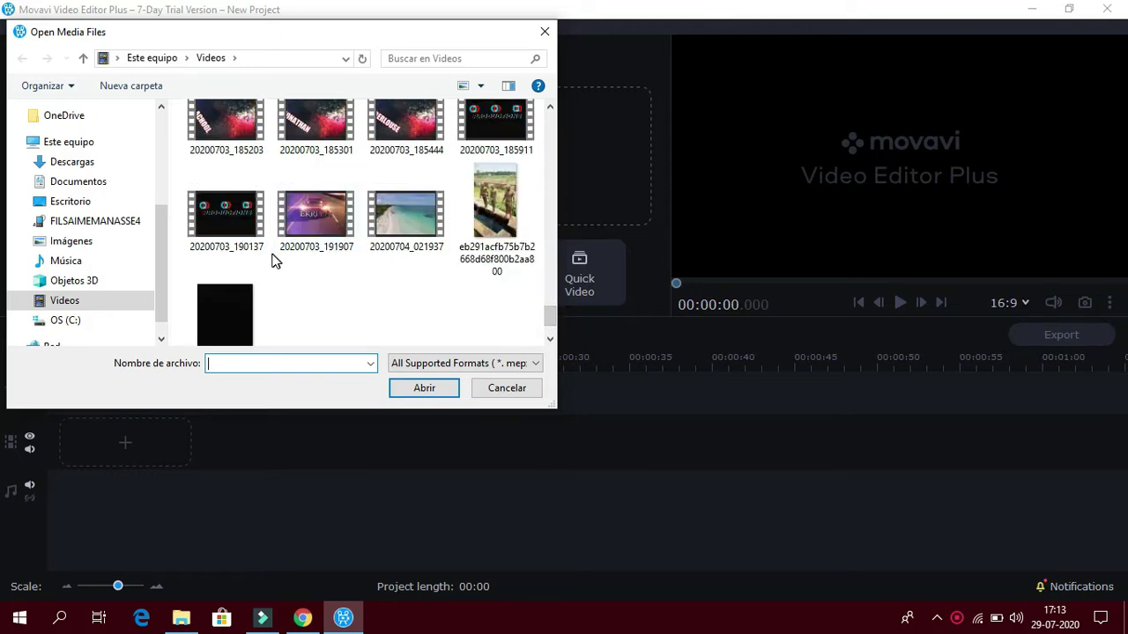
left_click_drag(272, 264, 446, 148)
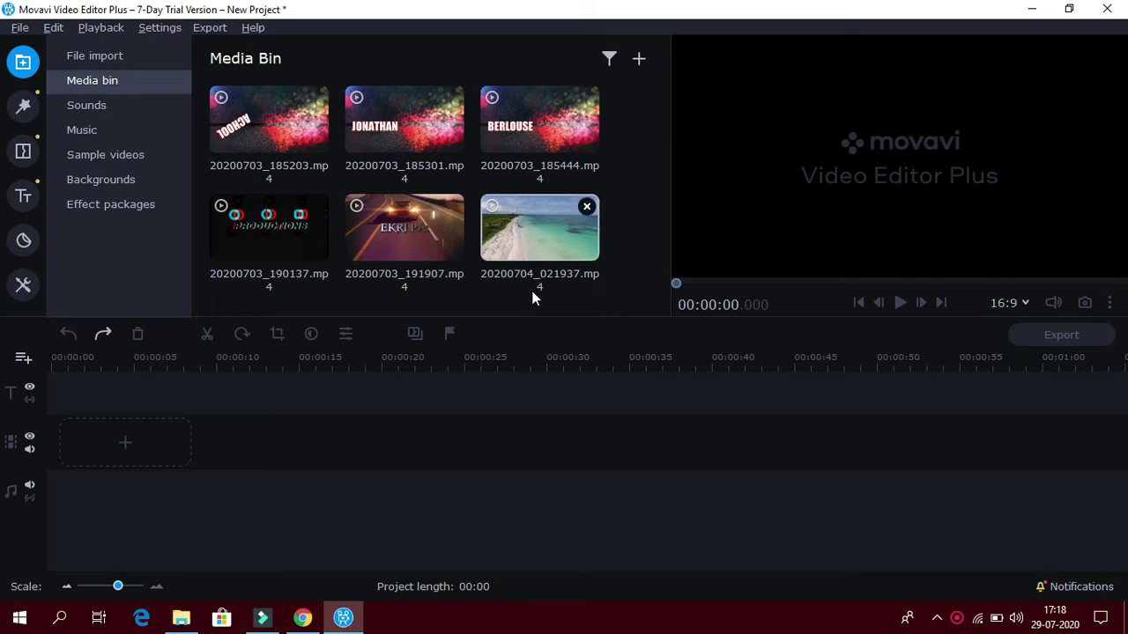
Place clips 20200703_190137, 20200703_191907, 20200703_185301 and 20200704_021937 one after another on the video track
left_click_drag(314, 245, 73, 414)
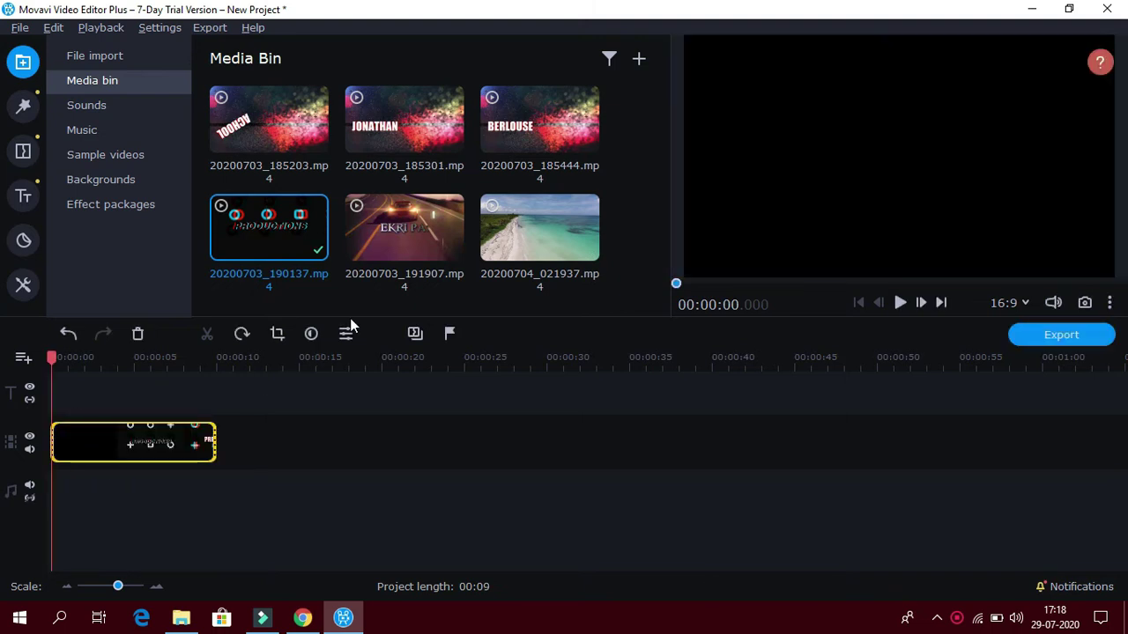
left_click_drag(401, 234, 220, 414)
left_click_drag(451, 130, 385, 445)
left_click_drag(579, 249, 481, 428)
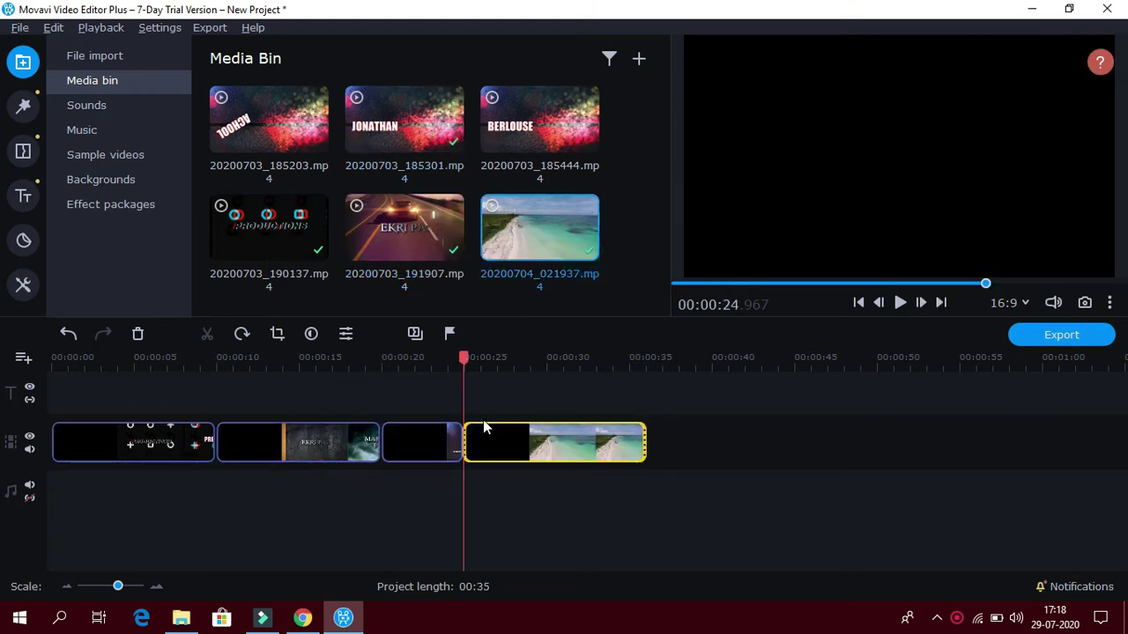
left_click(1018, 472)
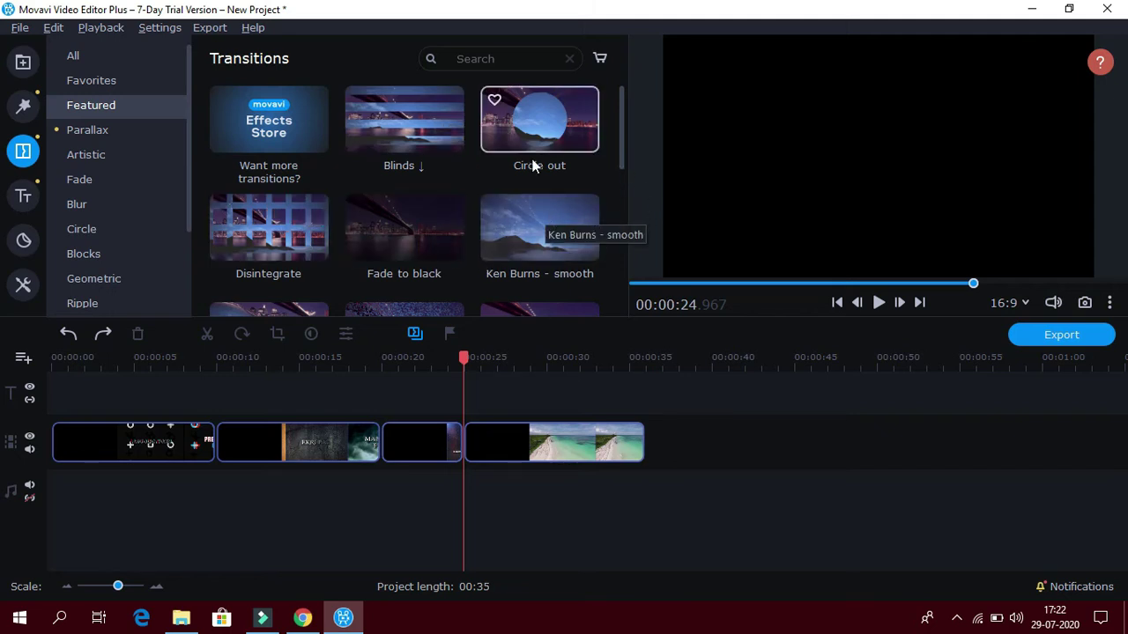
Insert the transitions Fade to black, Disintegrate and Ken Burns - smooth, in that order, between the four clips and preview them
left_click_drag(435, 240, 194, 426)
left_click_drag(313, 251, 338, 409)
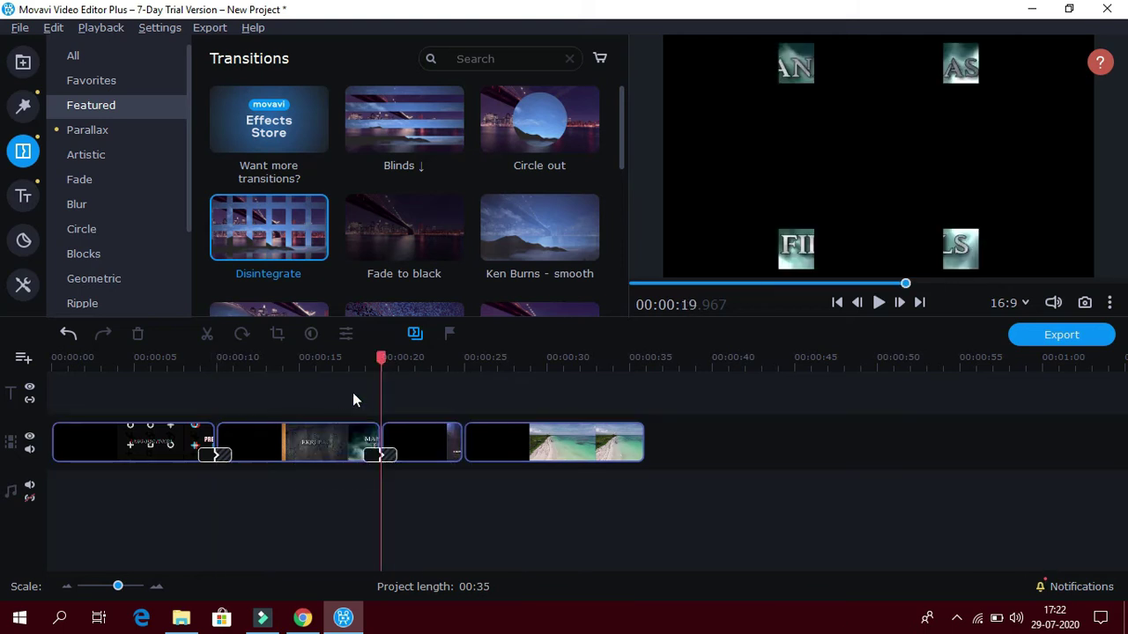
left_click_drag(562, 235, 440, 414)
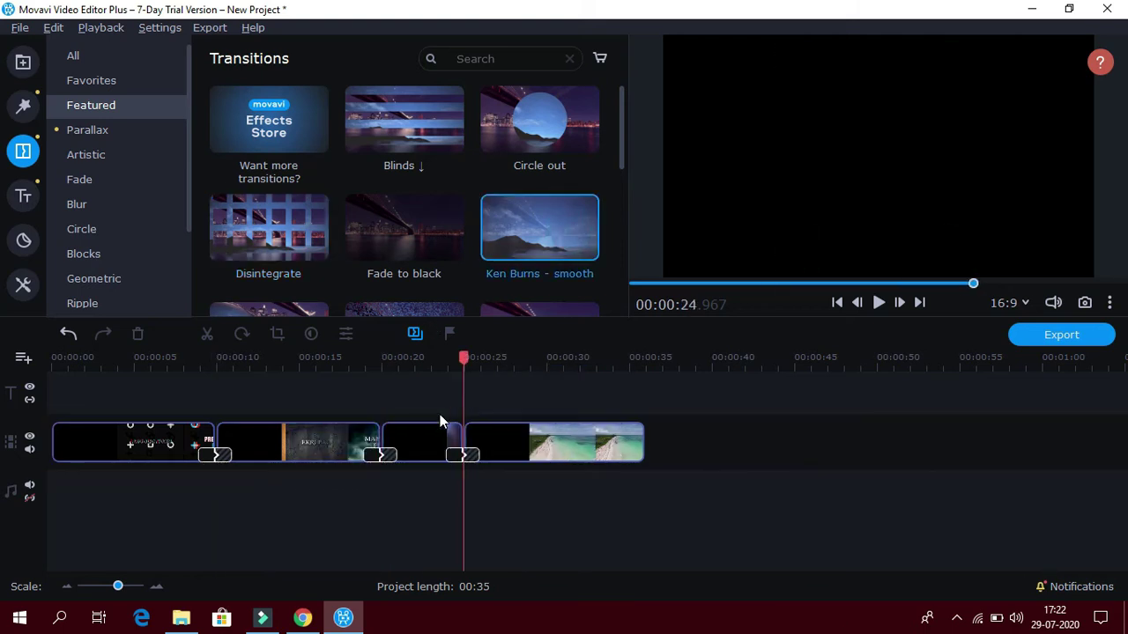
left_click_drag(755, 284, 740, 289)
key("space")
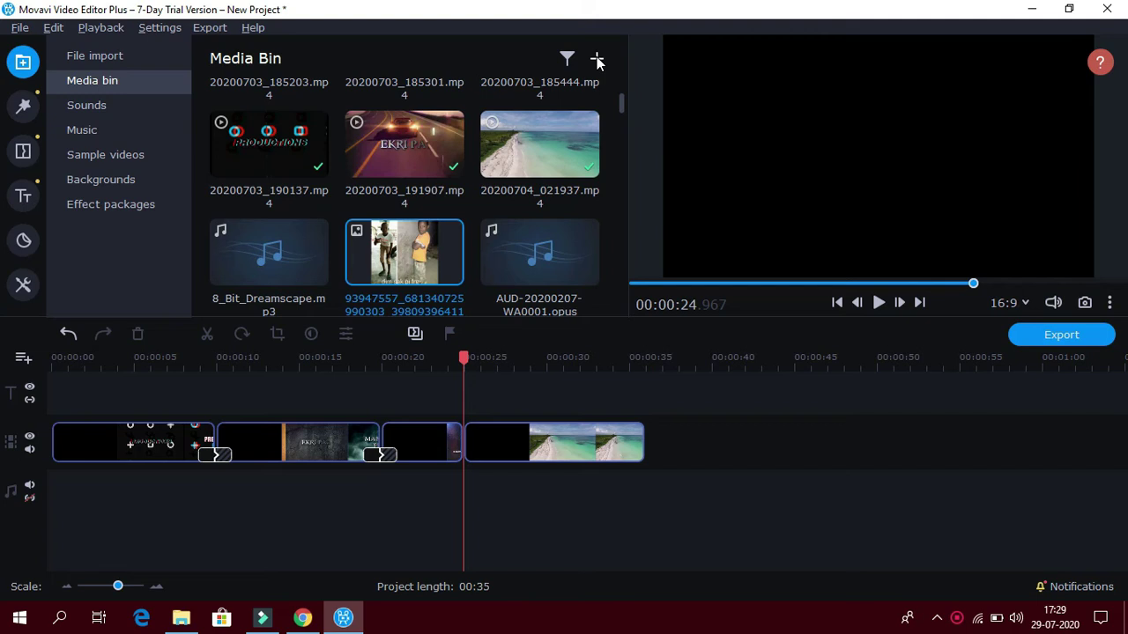
Import all files from the Música folder and place AUD-20200621-WA0028.mp3 at the start of the audio track
left_click(598, 60)
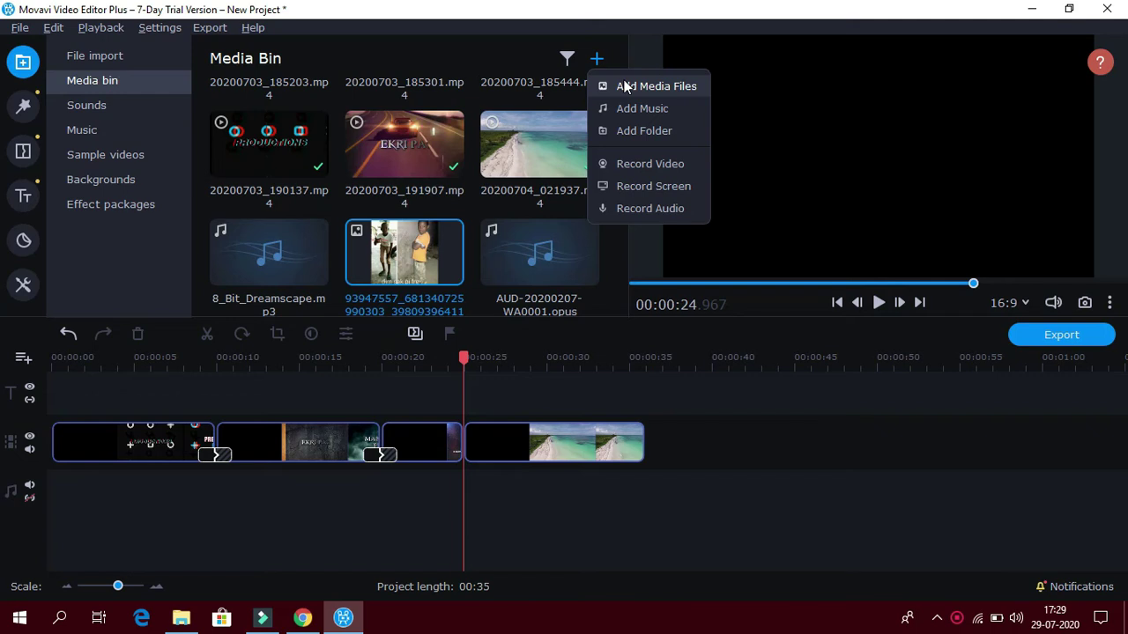
left_click(624, 85)
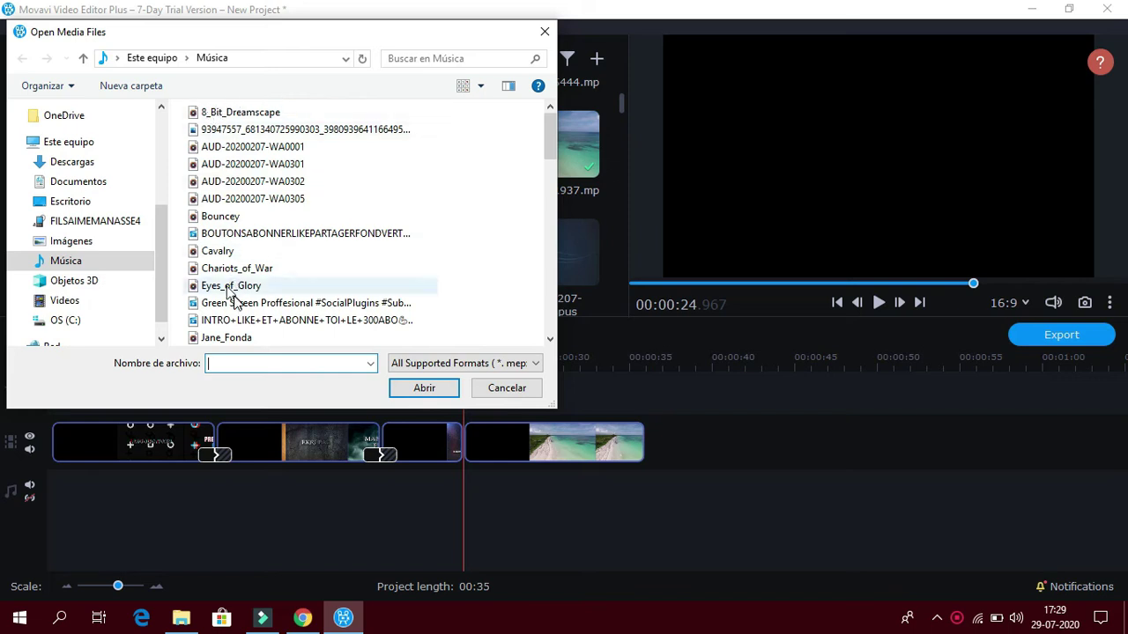
left_click_drag(184, 117, 447, 423)
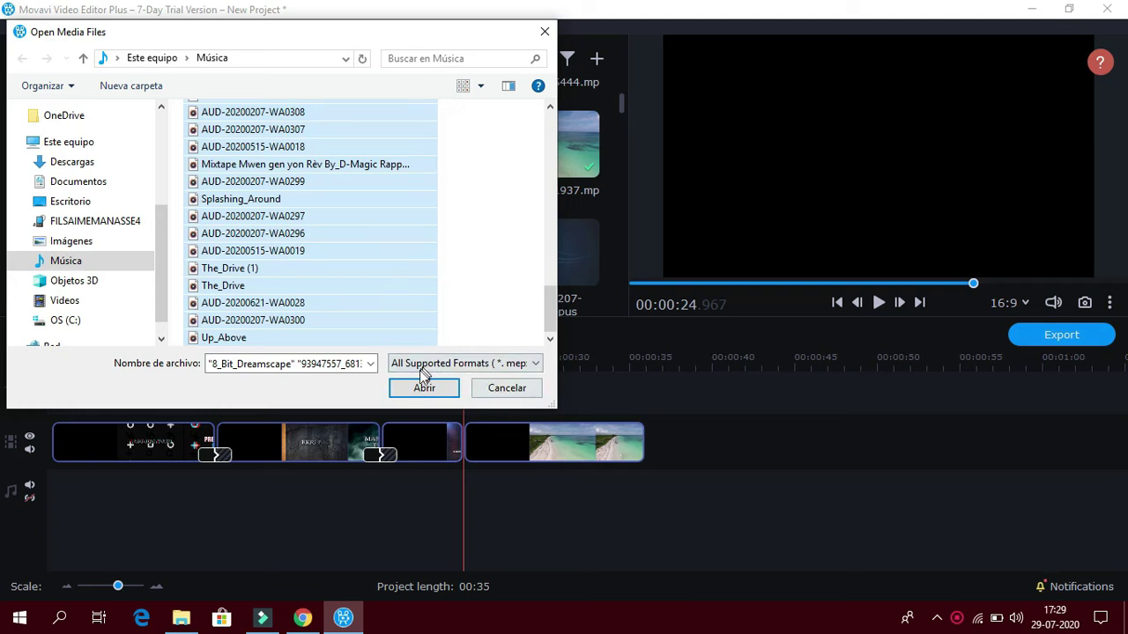
left_click(423, 388)
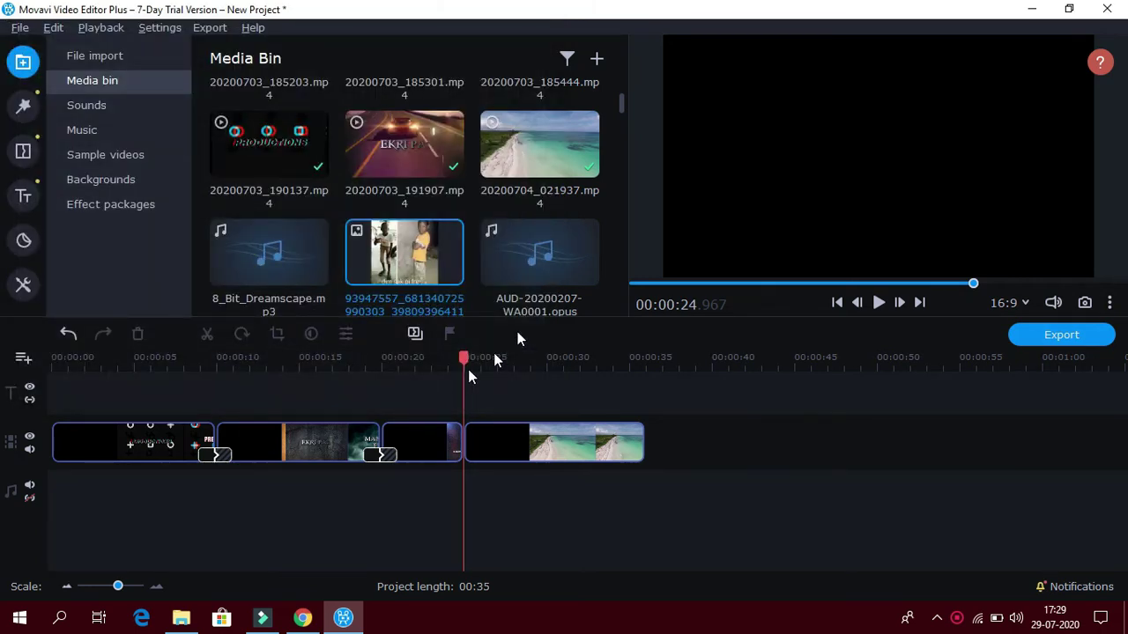
left_click_drag(622, 96, 574, 294)
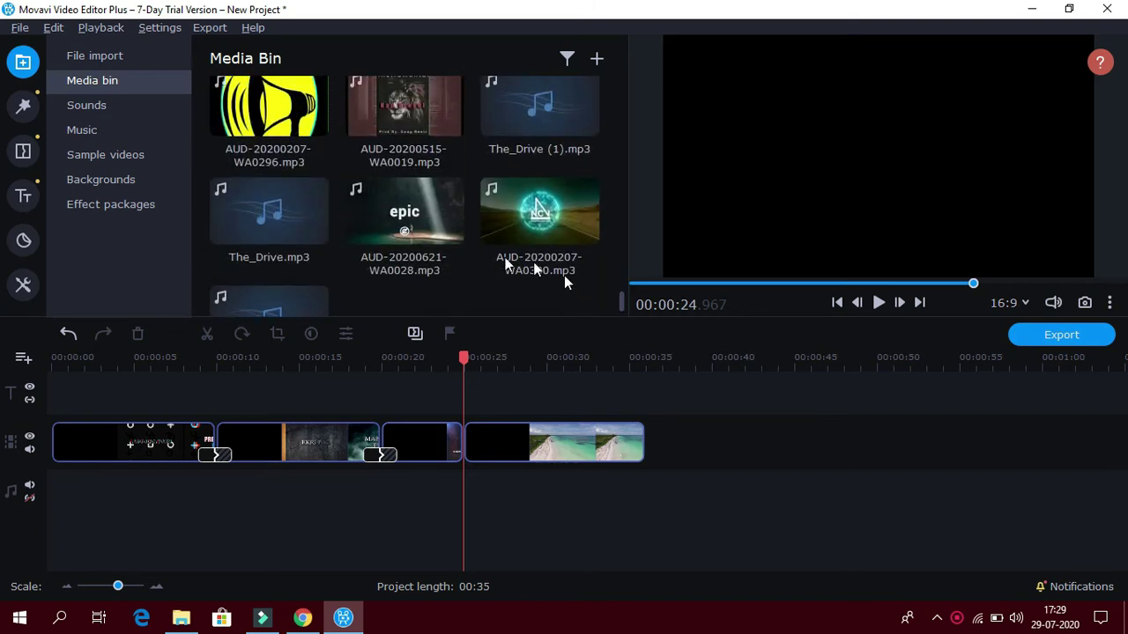
left_click_drag(444, 229, 51, 478)
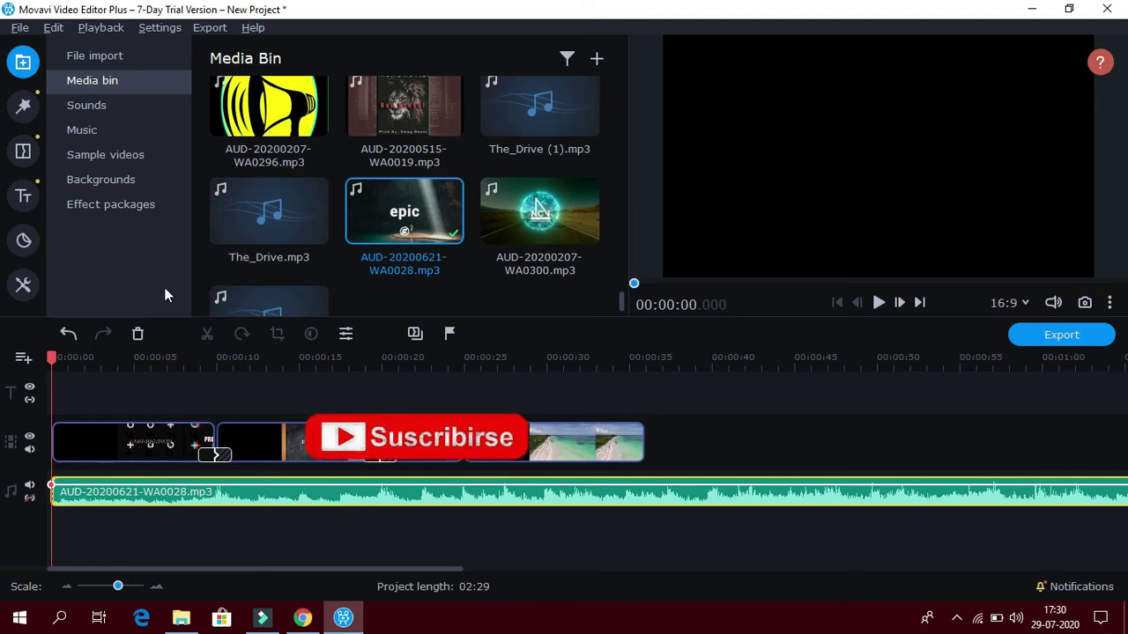
Add a plain "Title text here" title to the title track, starting right after the last video clip
left_click(36, 192)
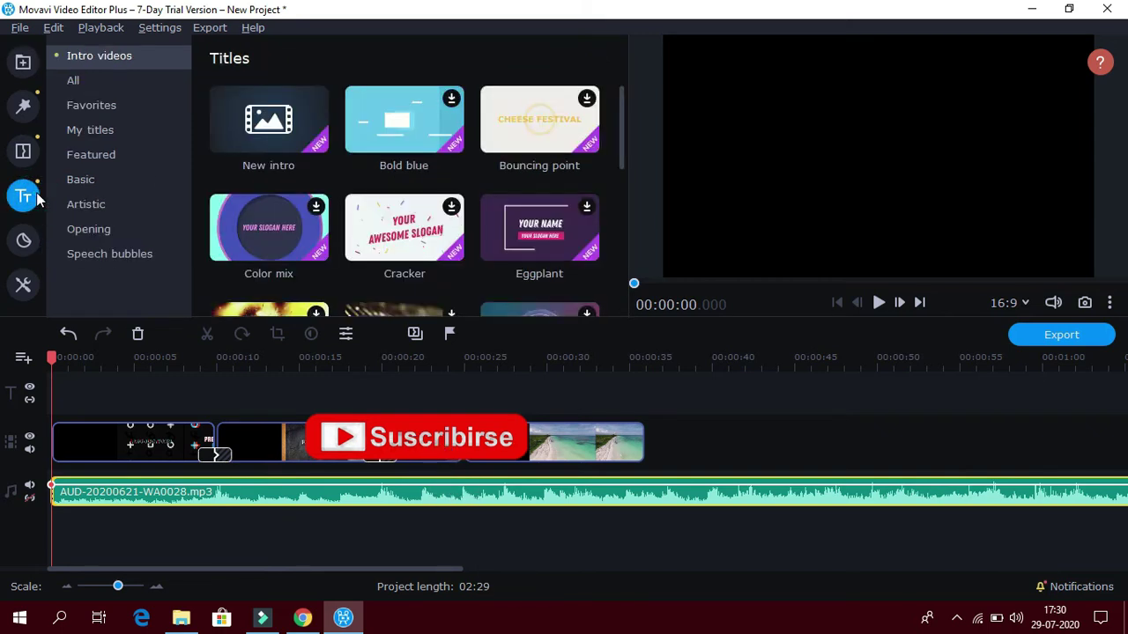
left_click(76, 80)
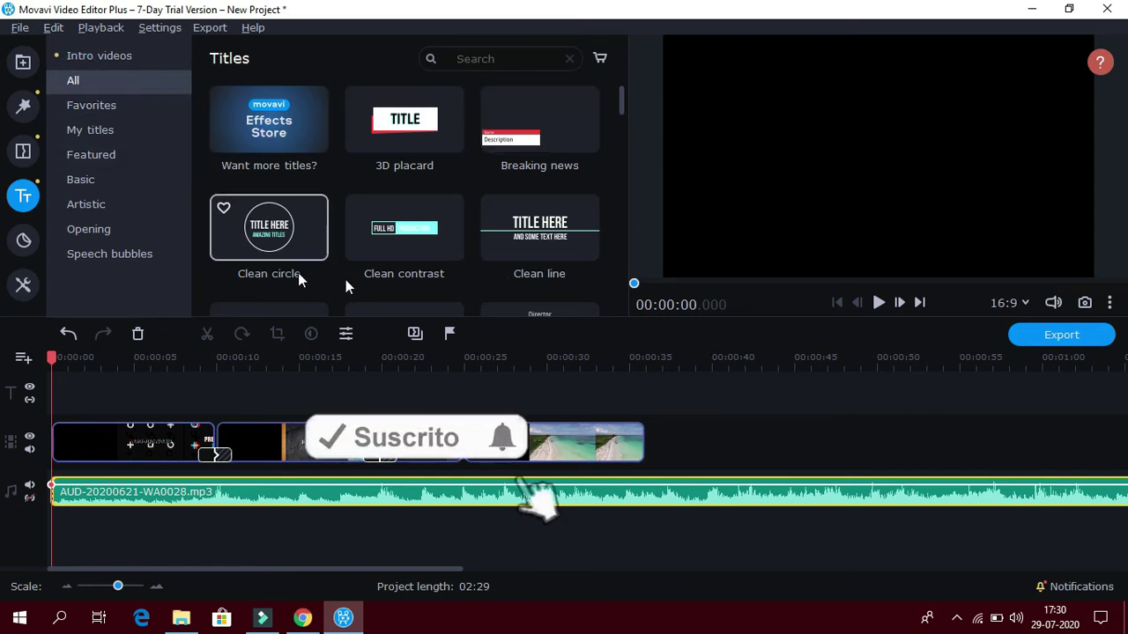
left_click_drag(622, 98, 583, 206)
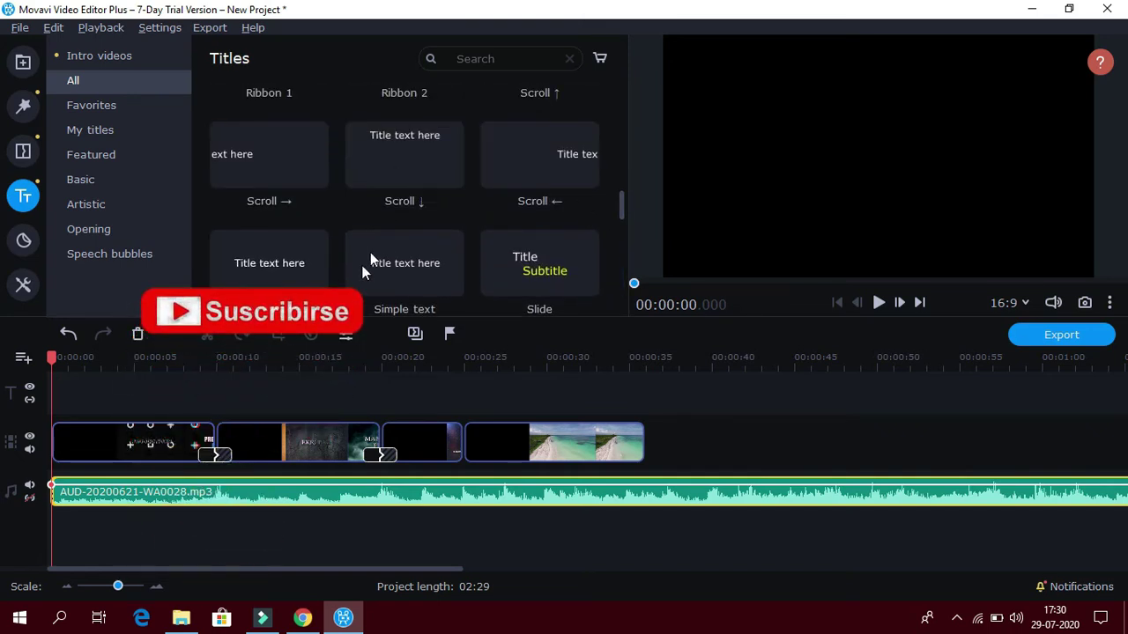
left_click_drag(291, 265, 647, 409)
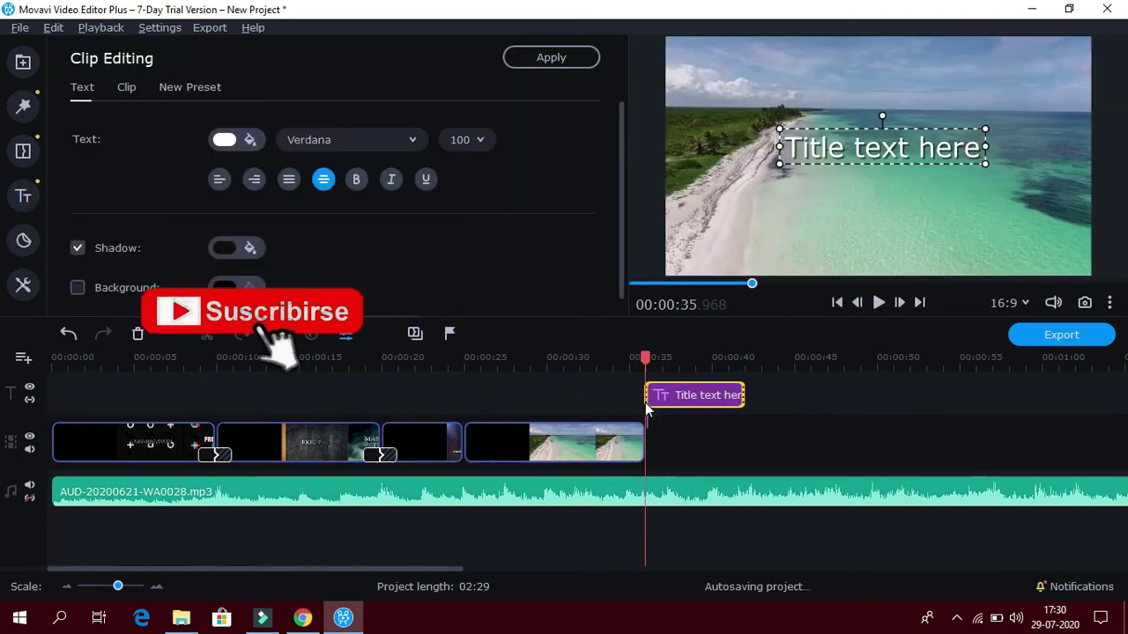
Replace the title's placeholder text with "ABONNE"
left_click(696, 395)
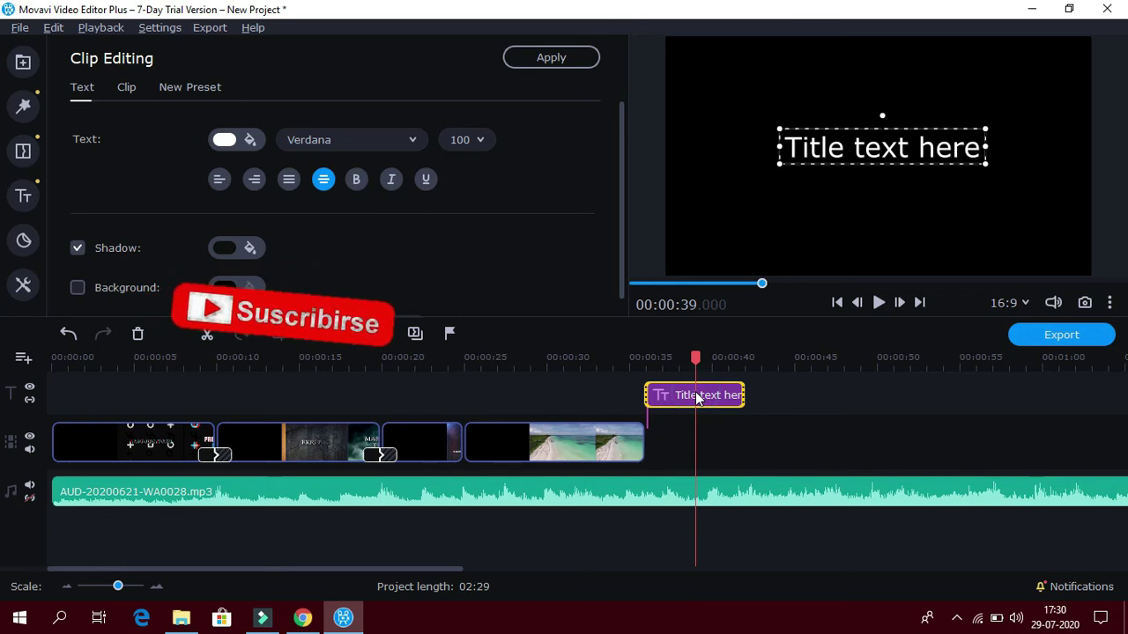
left_click(857, 146)
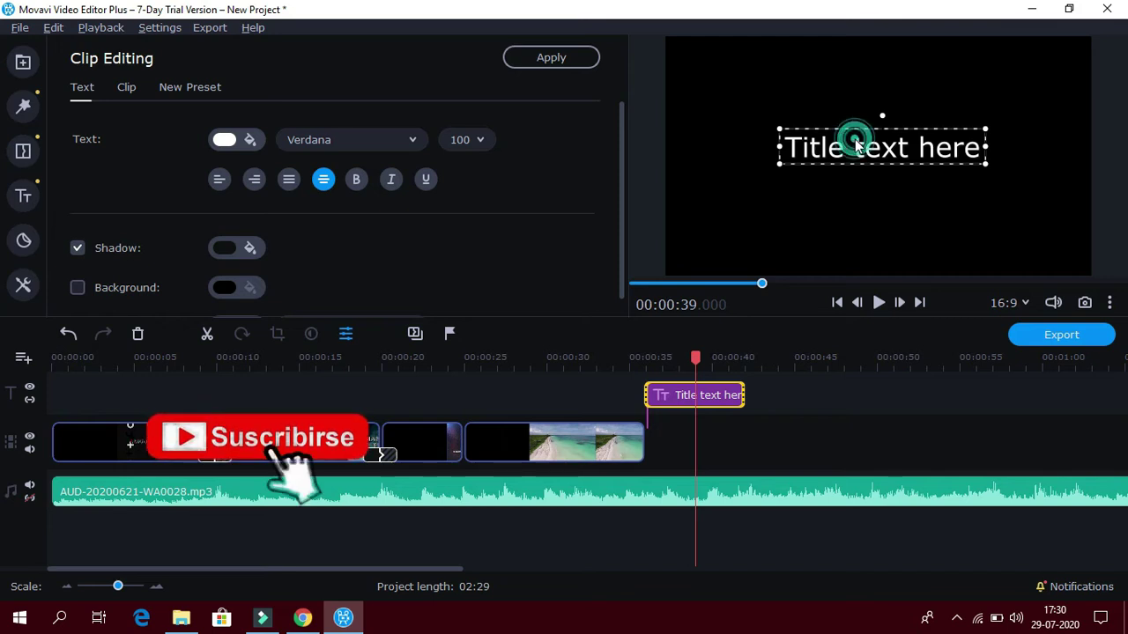
double_click(857, 145)
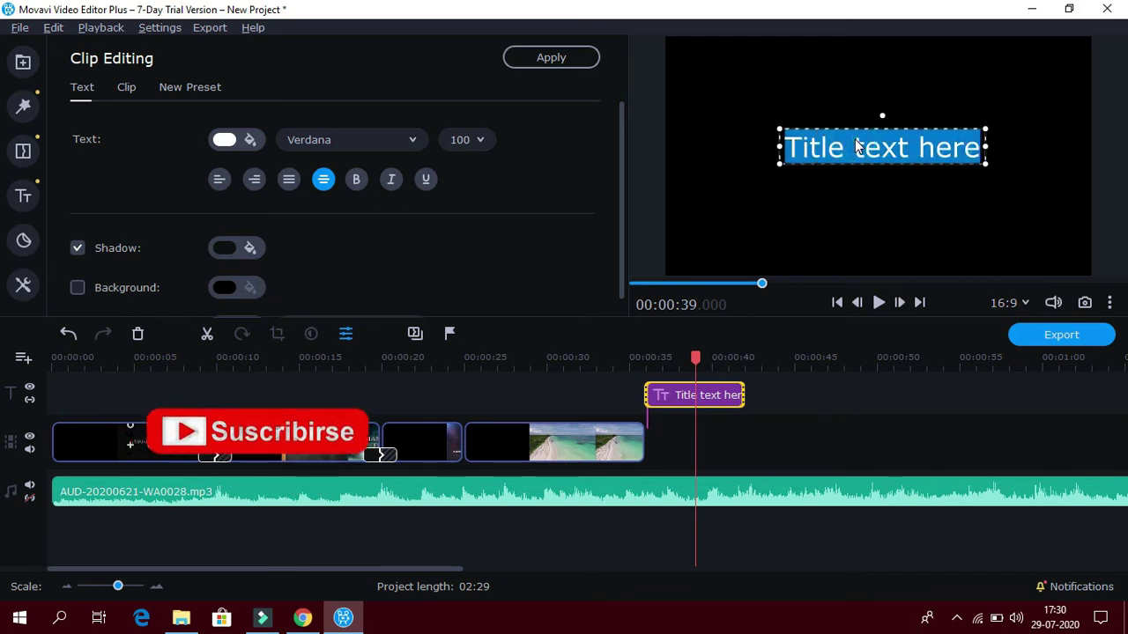
key("BackSpace")
type("A")
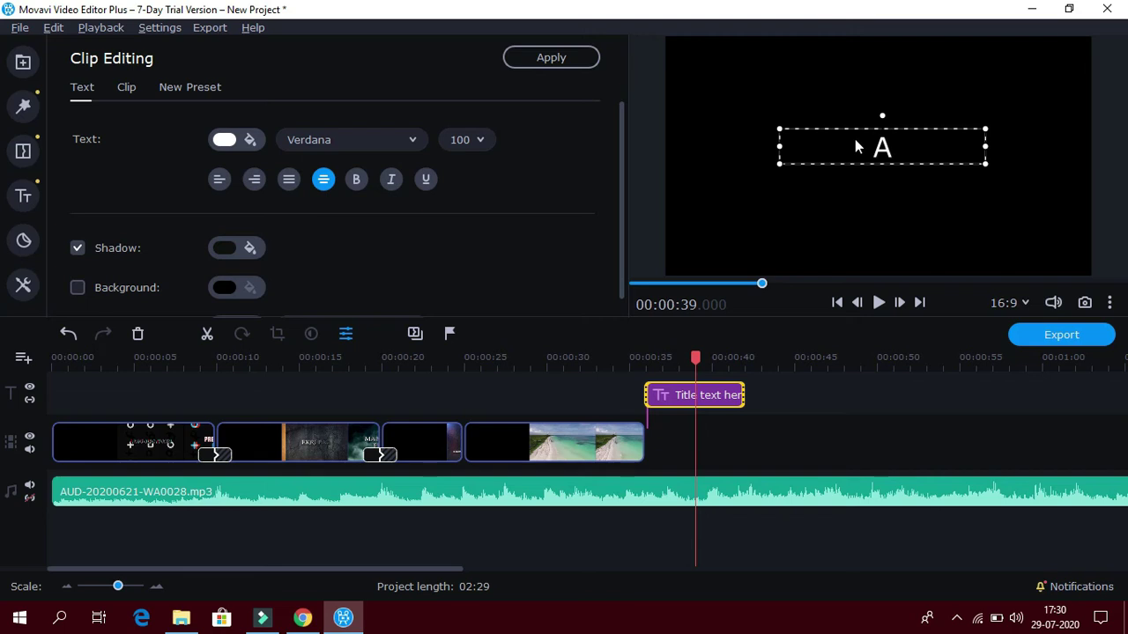
type("BONNE")
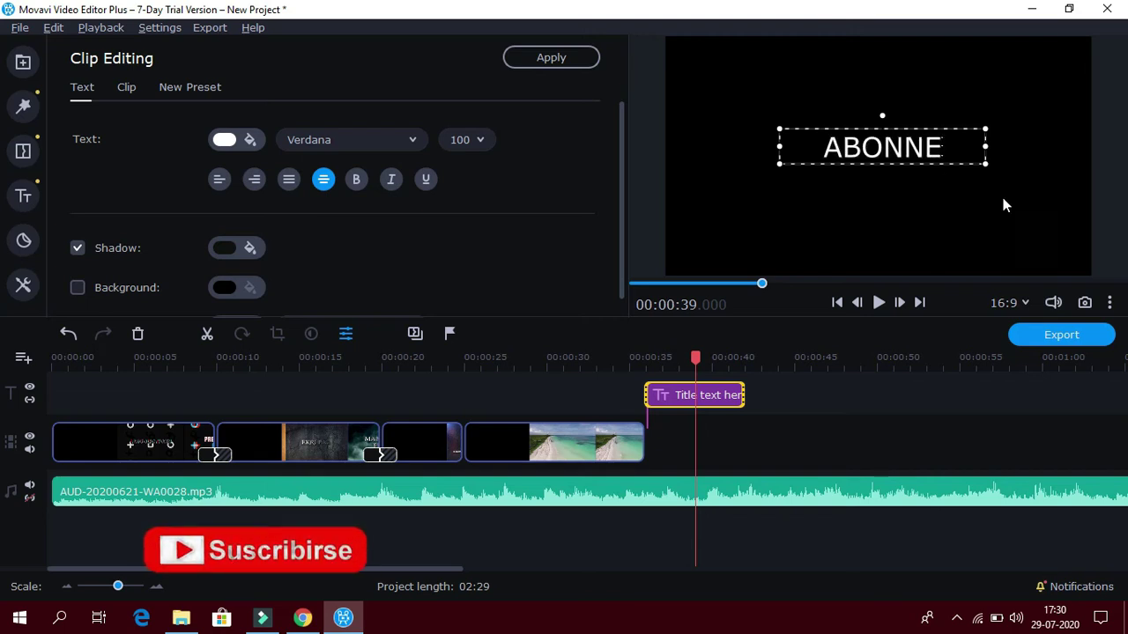
left_click(753, 460)
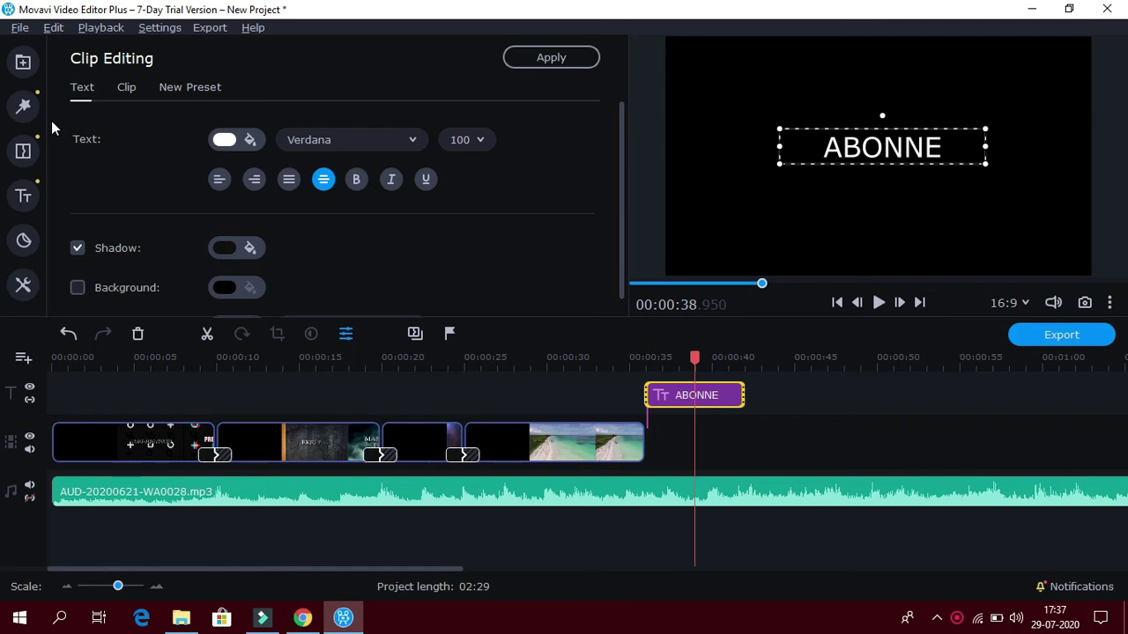
Apply the Light leaks 7 filter to the beach clip at the end of the video track
left_click(23, 106)
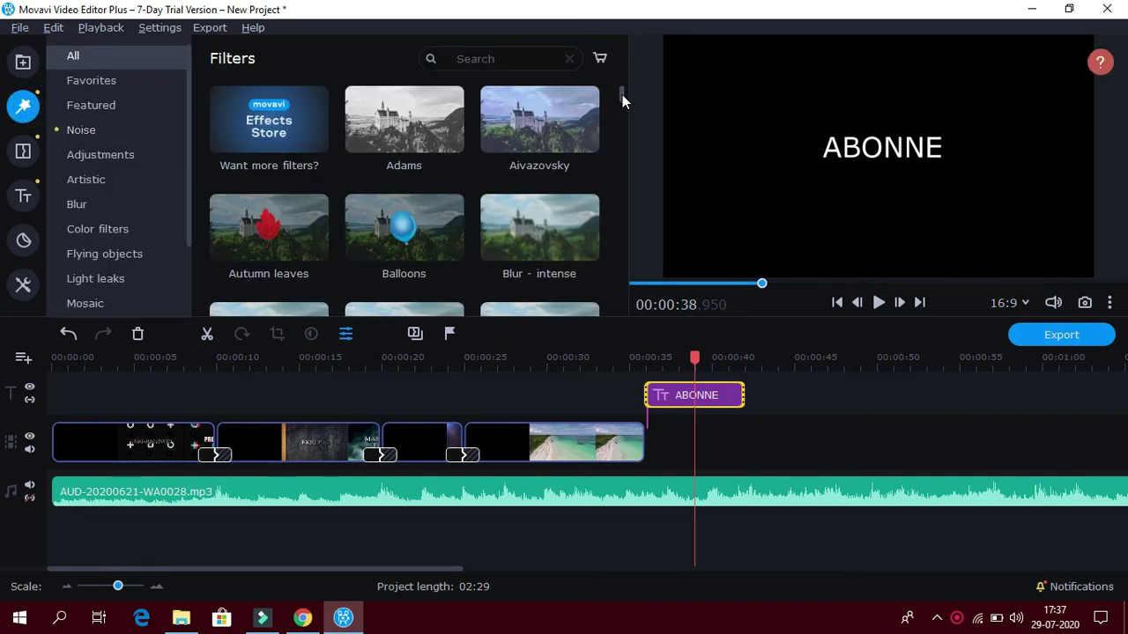
left_click_drag(621, 95, 605, 197)
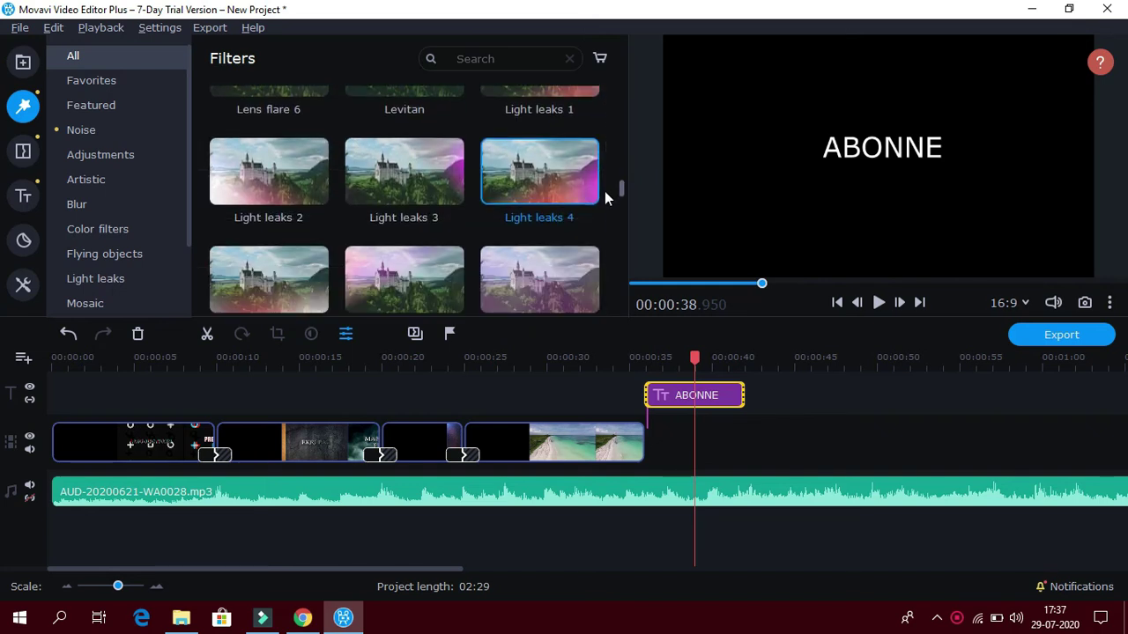
left_click_drag(581, 255, 490, 428)
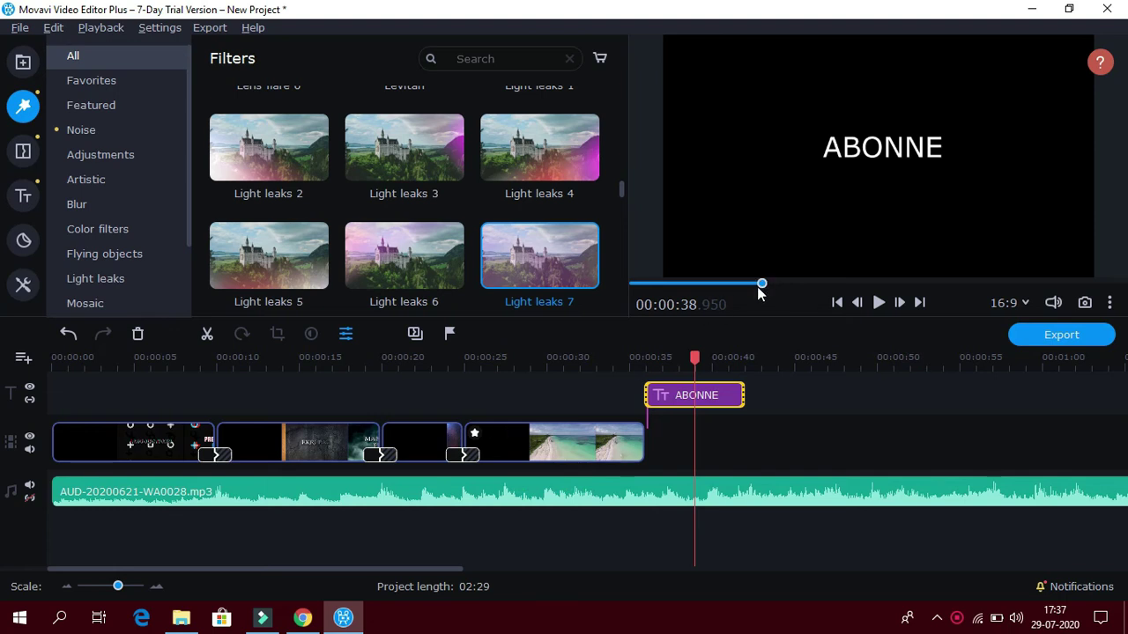
Play the project from its beginning through to the ABONNE title to check the edit
left_click_drag(762, 286, 586, 282)
left_click(801, 438)
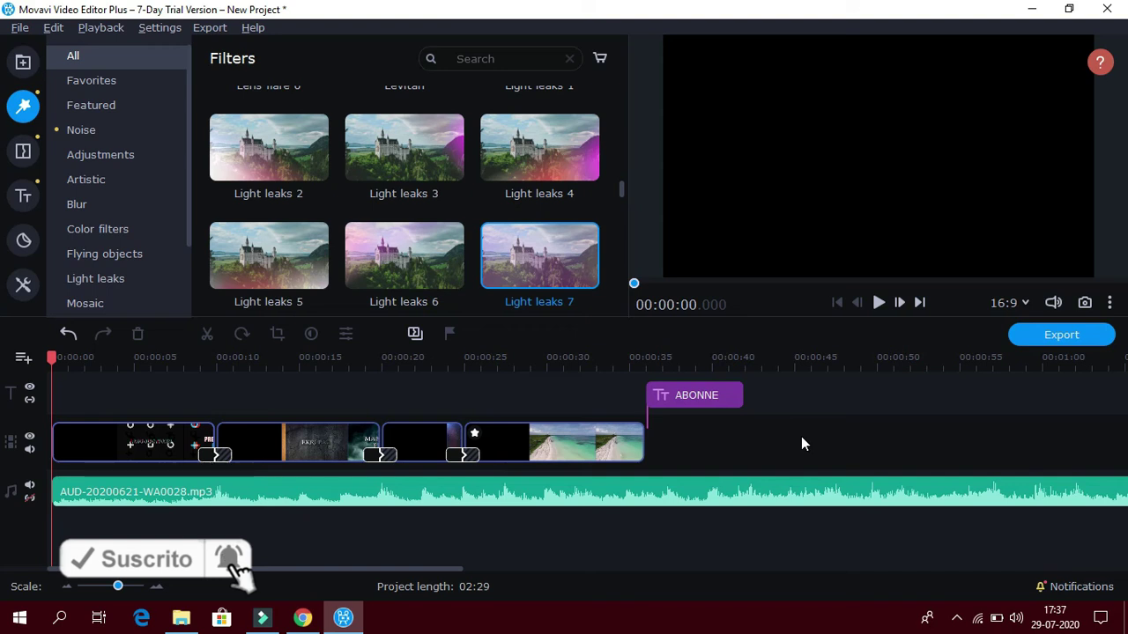
key("space")
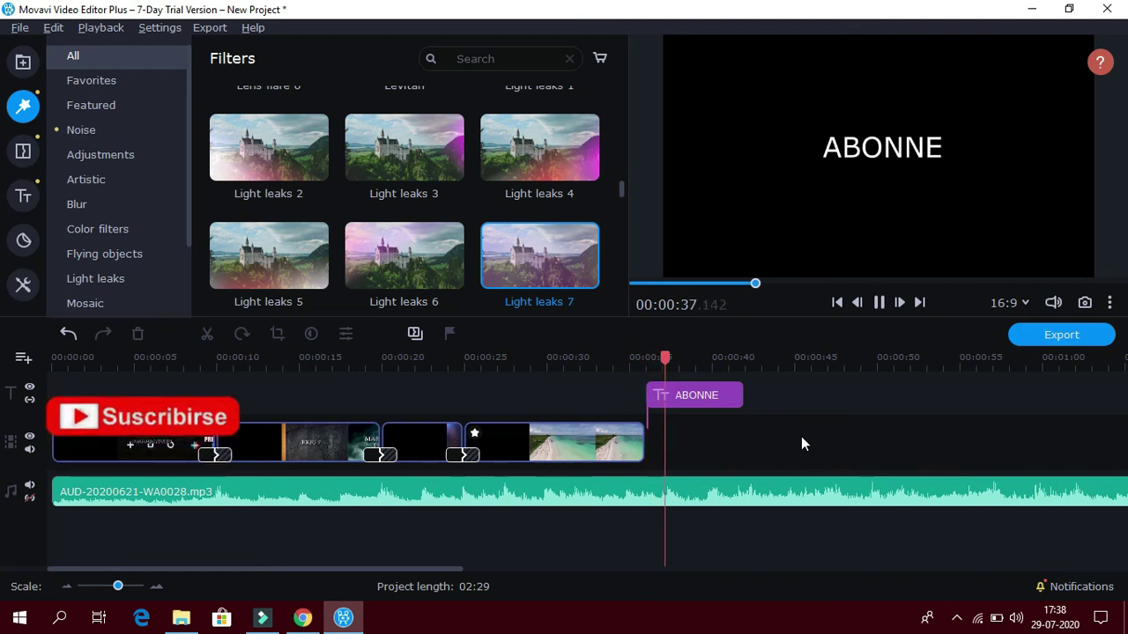
key("space")
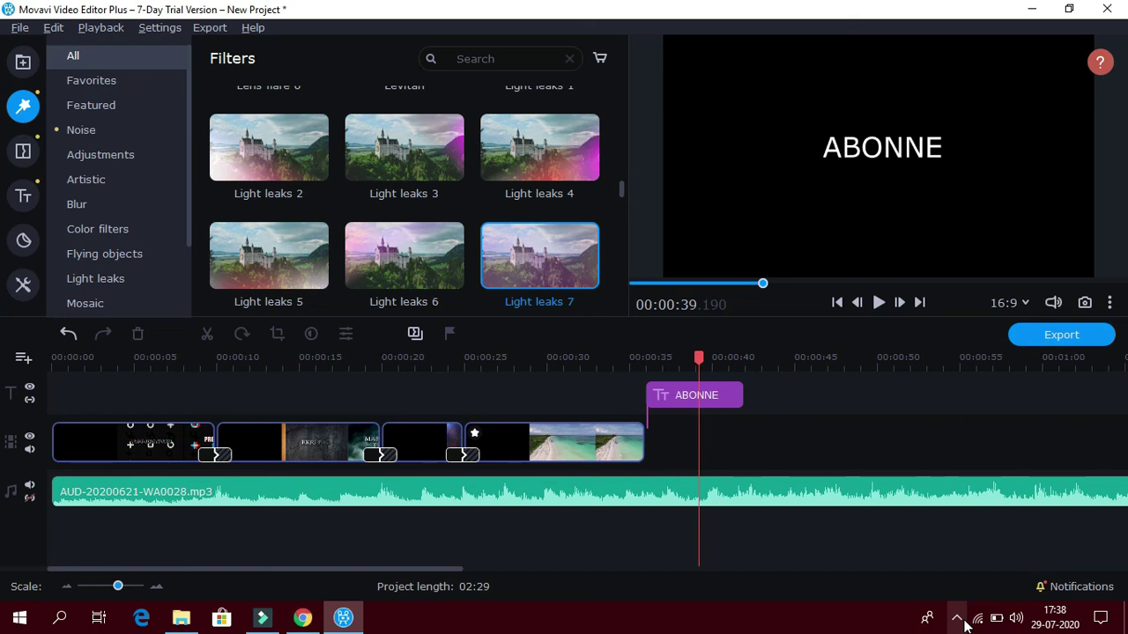
left_click(964, 624)
left_click(942, 587)
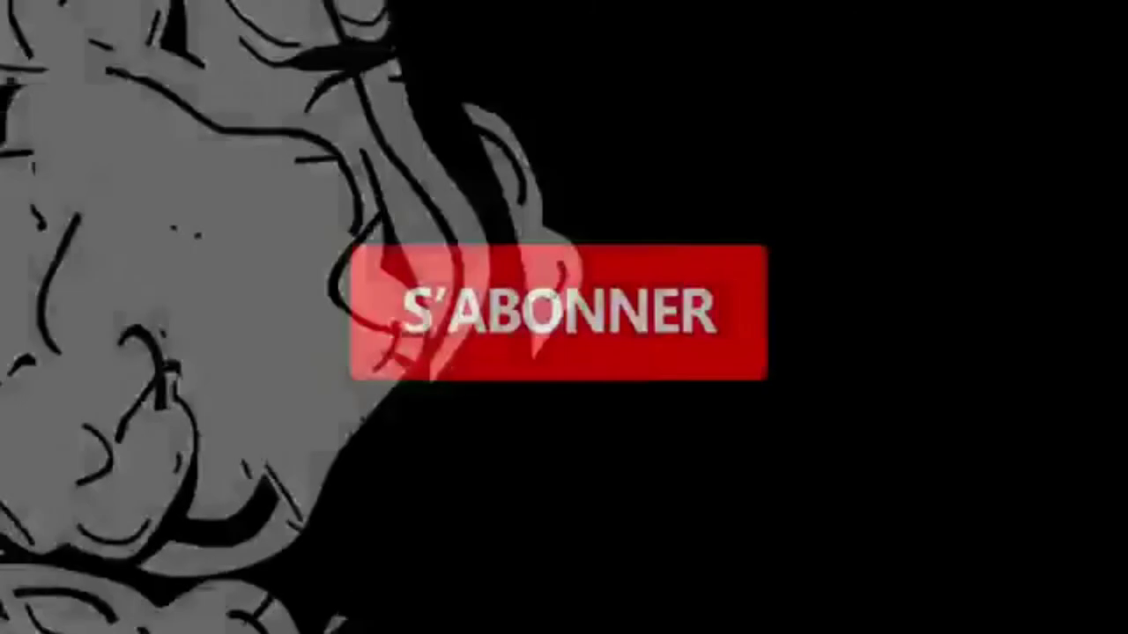